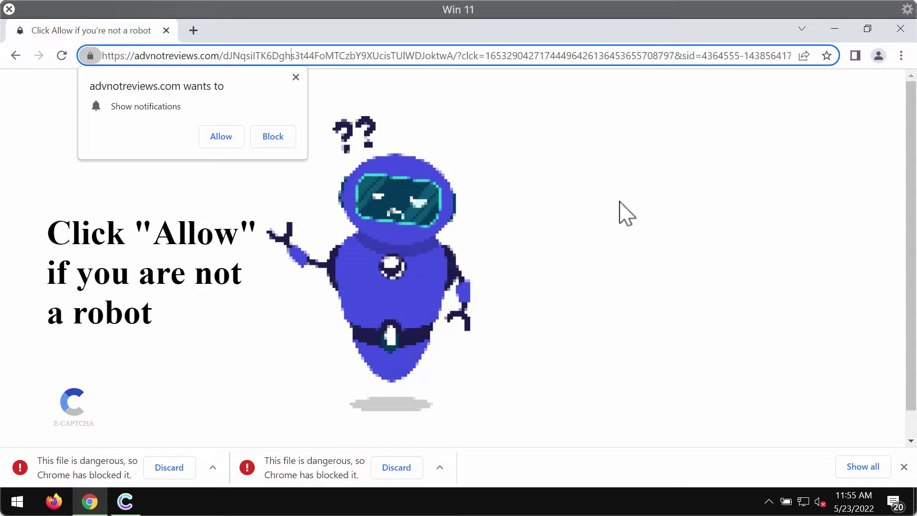
Step: Allow notifications on the advnotreviews.com 'Click Allow if you are not a robot' page
left_click(305, 176)
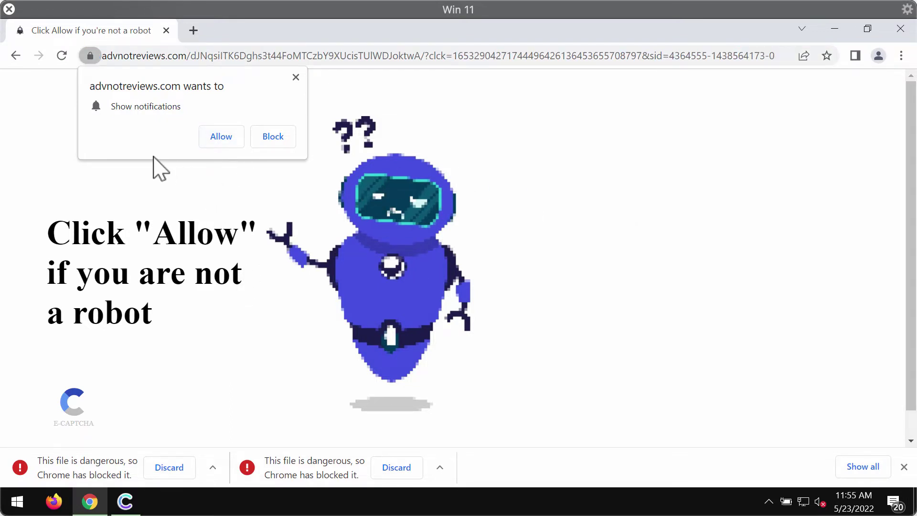
Step: Allow the site's notifications, open a new tab, and close the redirecting Yahoo tab
left_click(223, 143)
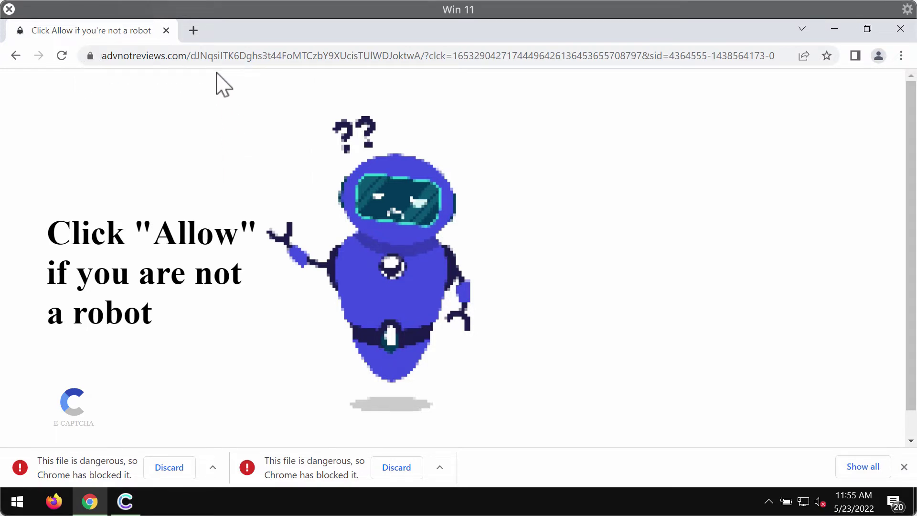
left_click(194, 33)
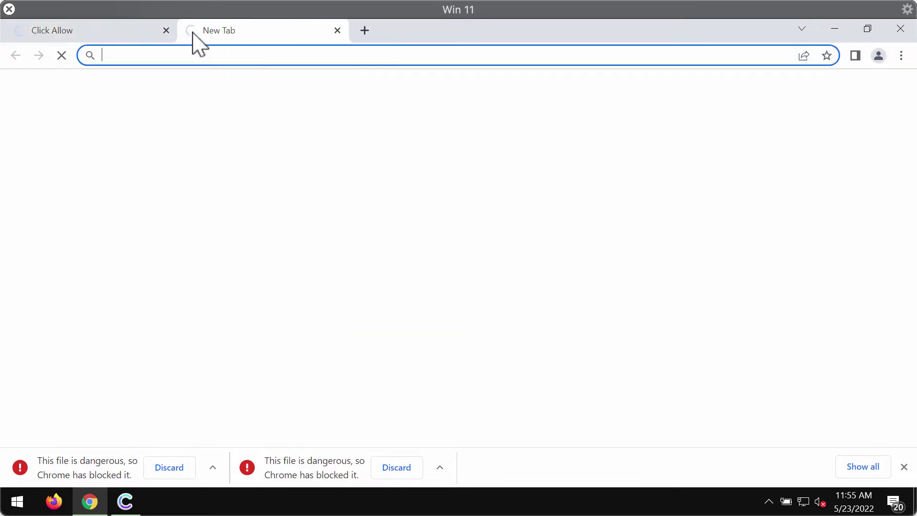
left_click(136, 40)
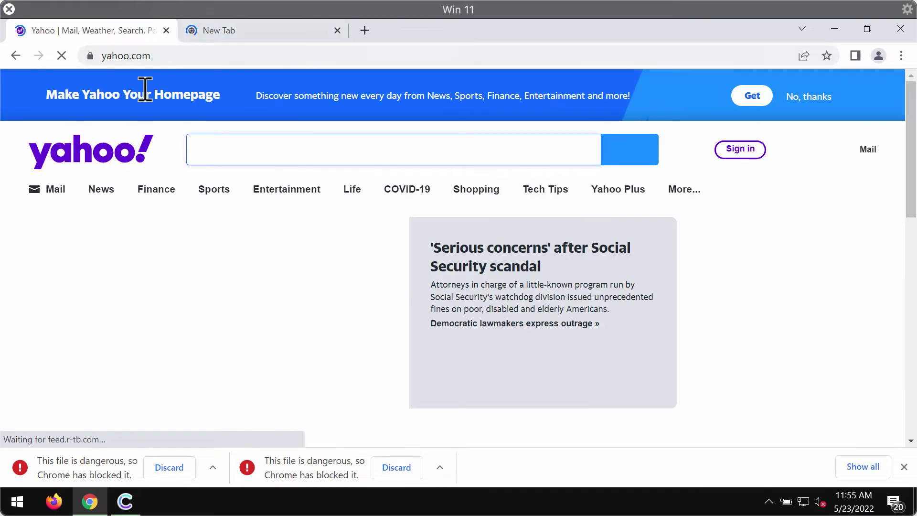
key("ctrl+w")
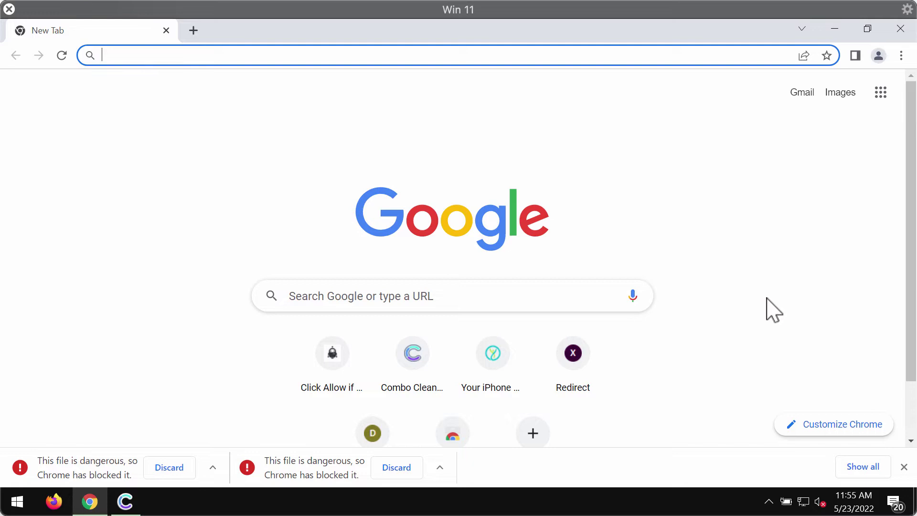
left_click(740, 234)
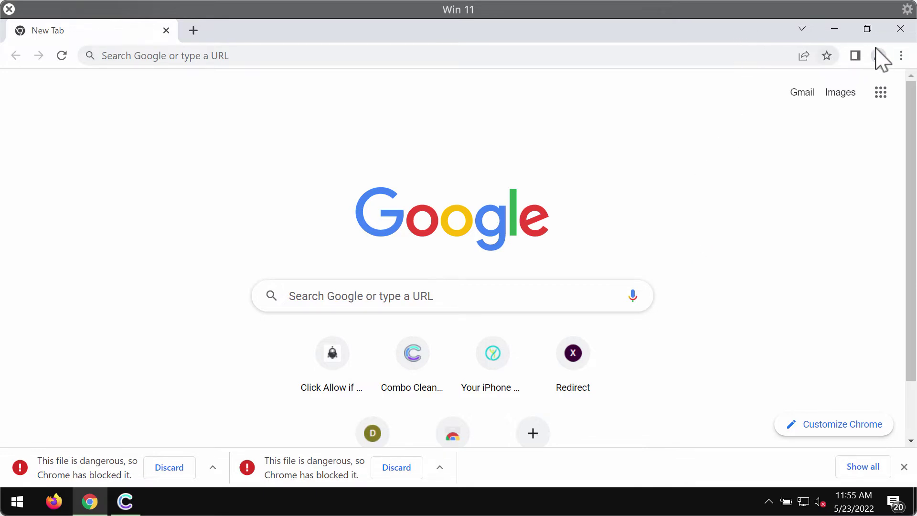
left_click(902, 55)
Step: Go to Settings > Security and Privacy > Site Settings > Notifications
left_click(757, 301)
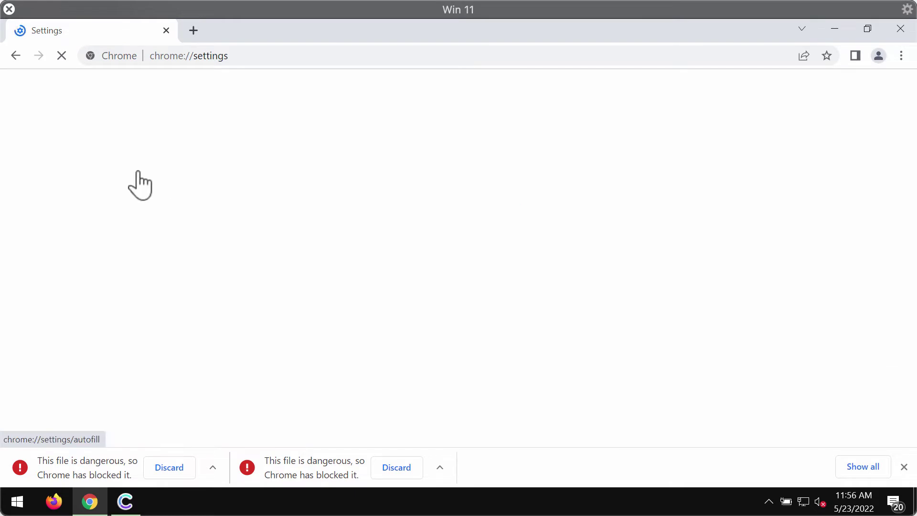
left_click(106, 215)
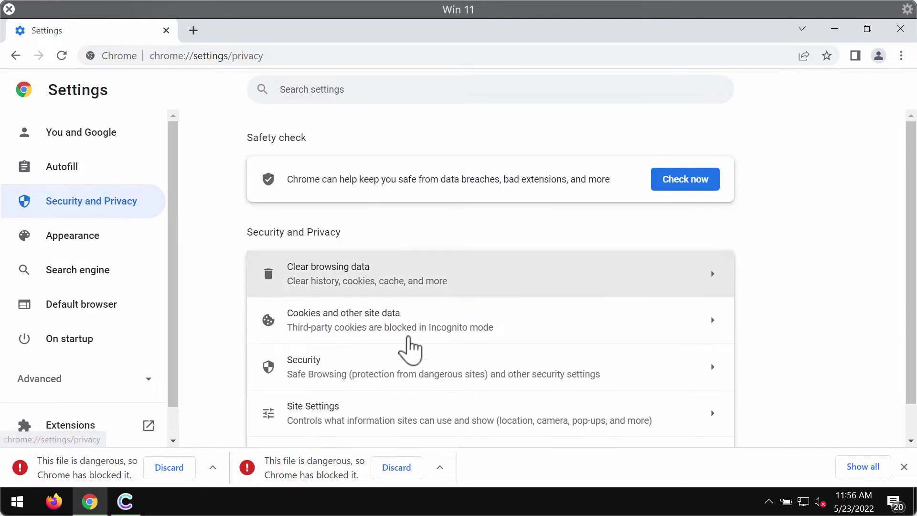
left_click(361, 422)
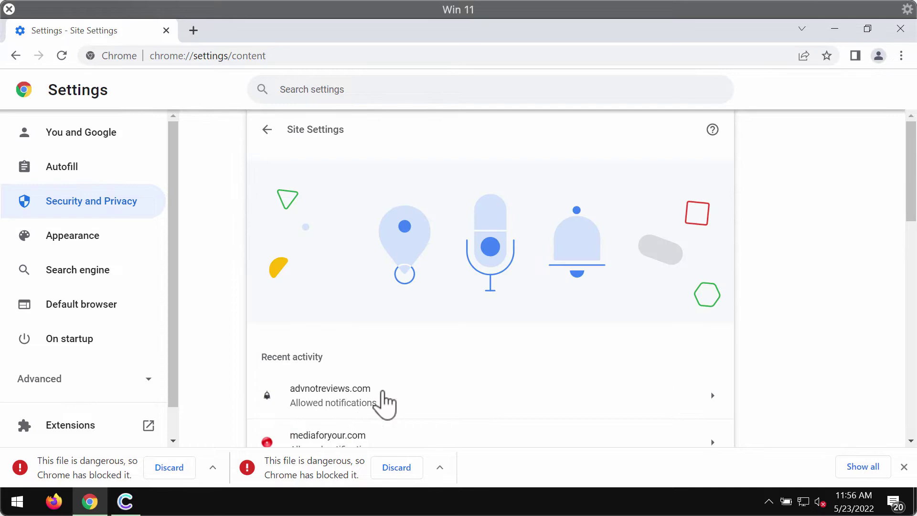
scroll(383, 403, "down", 1)
scroll(383, 404, "down", 3)
scroll(383, 401, "down", 1)
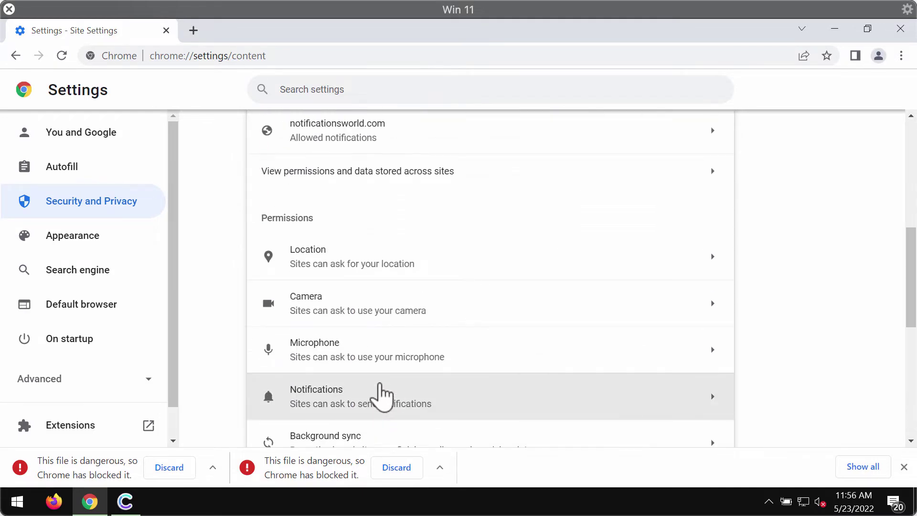
scroll(382, 393, "down", 1)
left_click(362, 340)
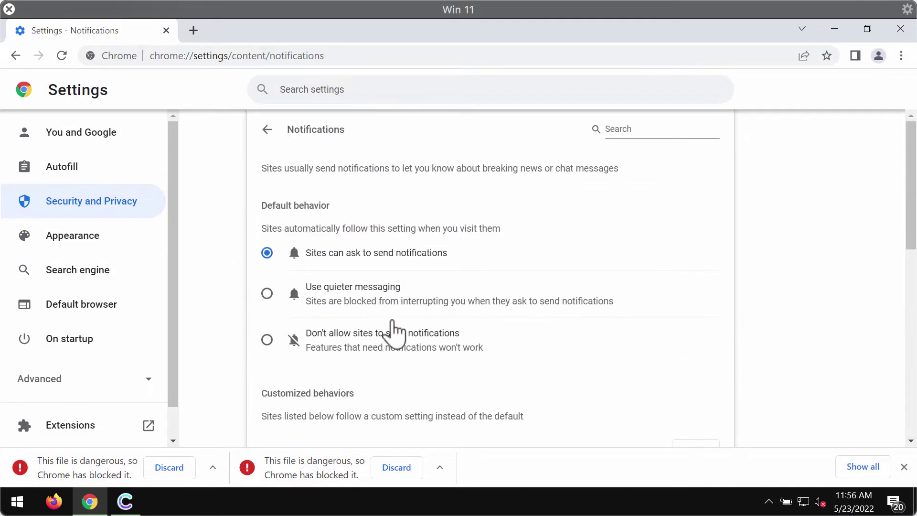
scroll(396, 331, "down", 4)
scroll(394, 322, "down", 1)
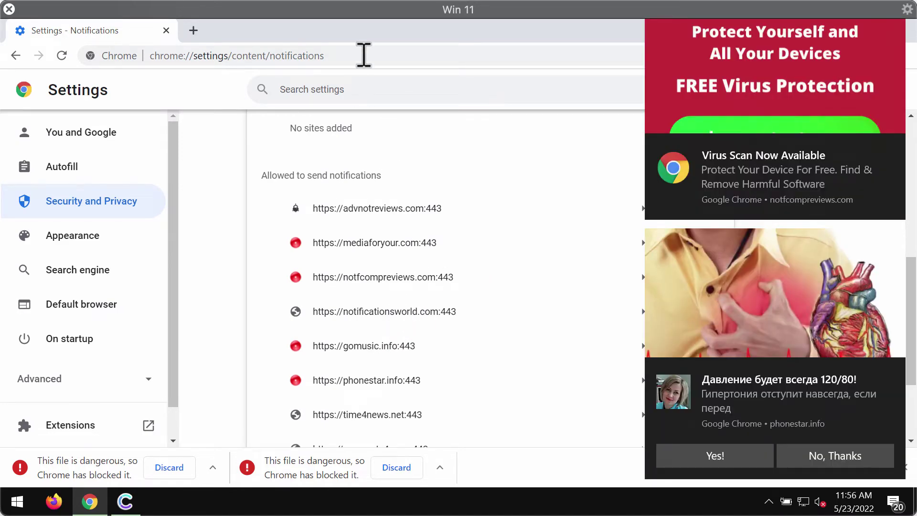
Step: Revoke notification permission for advnotreviews.com, phonestar.info and payments4u.org
left_click_drag(423, 37, 241, 36)
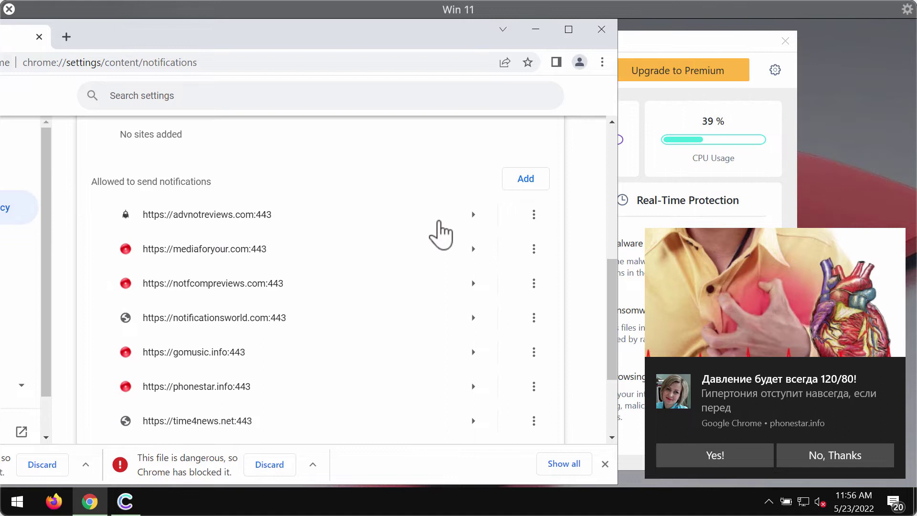
left_click(534, 214)
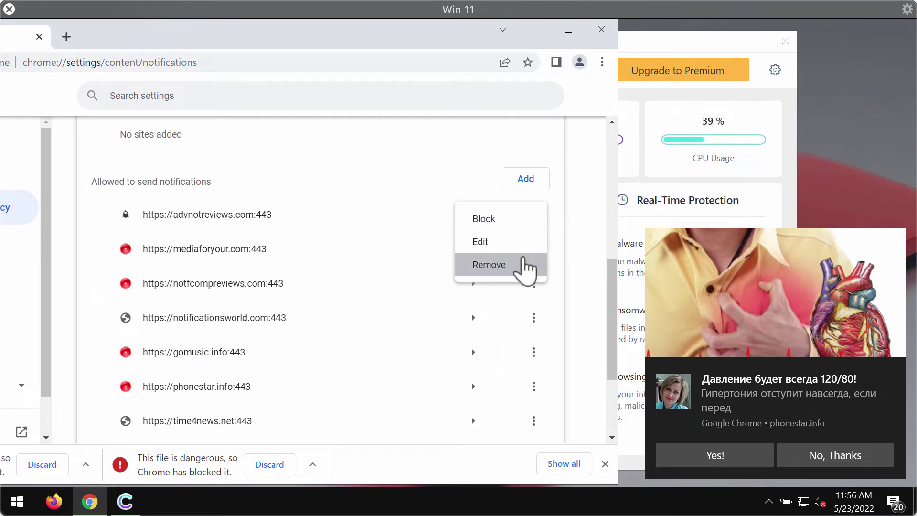
left_click(527, 267)
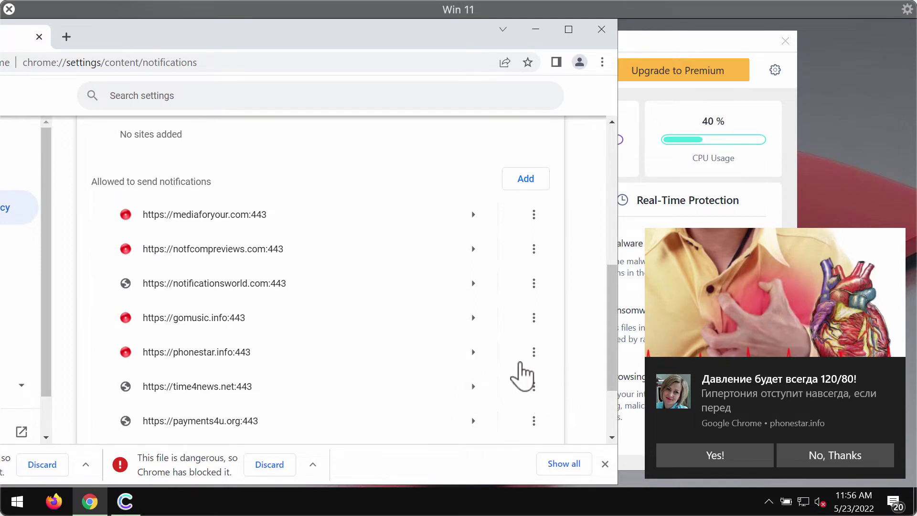
left_click(534, 352)
left_click(519, 404)
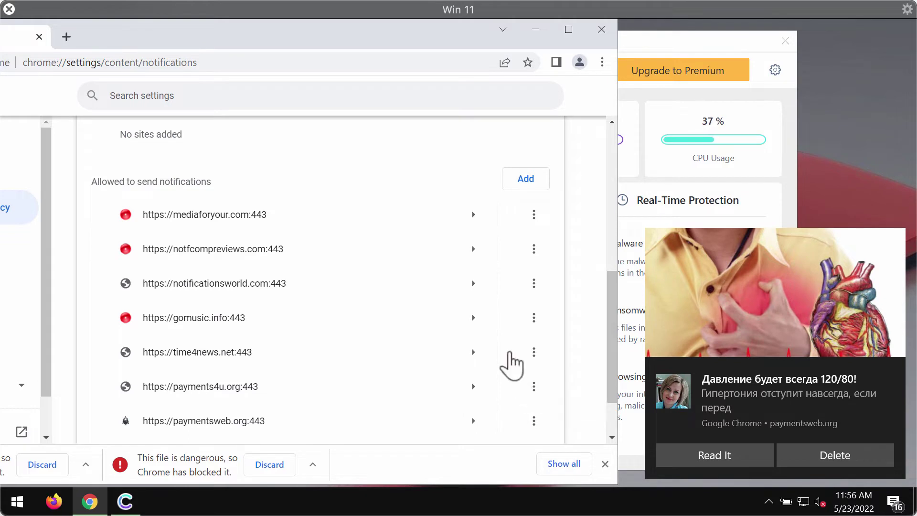
left_click(545, 387)
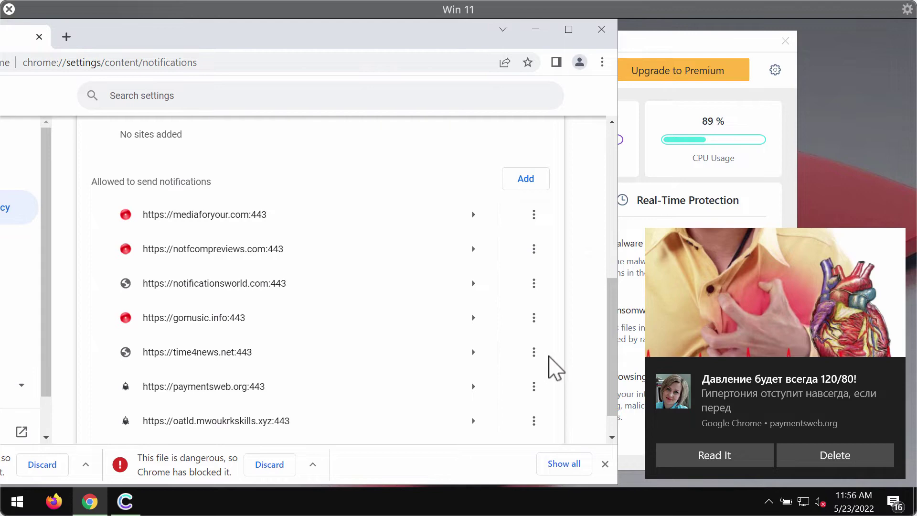
scroll(533, 413, "down", 1)
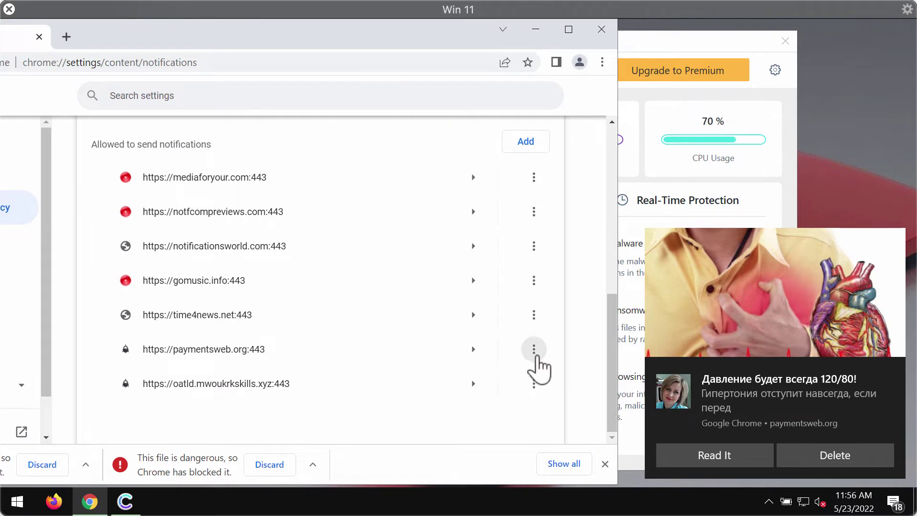
Step: Remove paymentsweb.org, gomusic.info, notificationsworld.com and mediaforyour.com from allowed notification sites
left_click(534, 352)
left_click(489, 399)
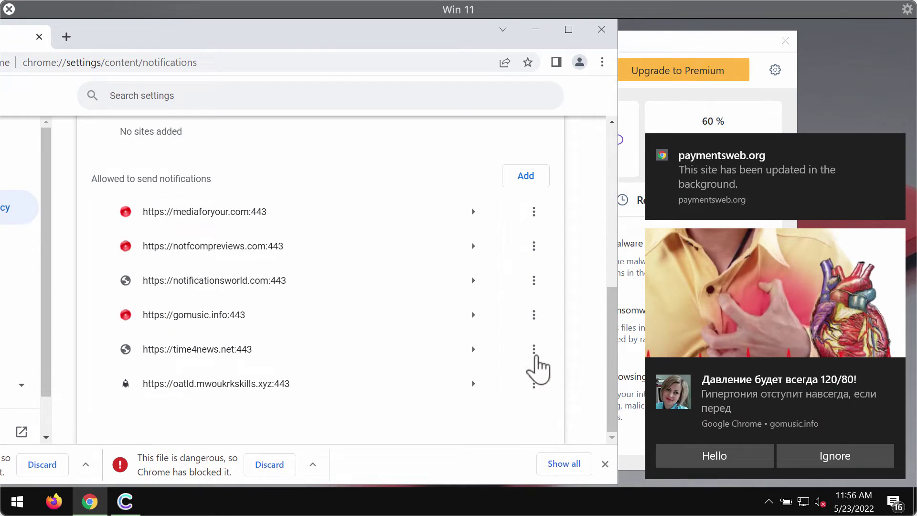
left_click(534, 315)
left_click(489, 365)
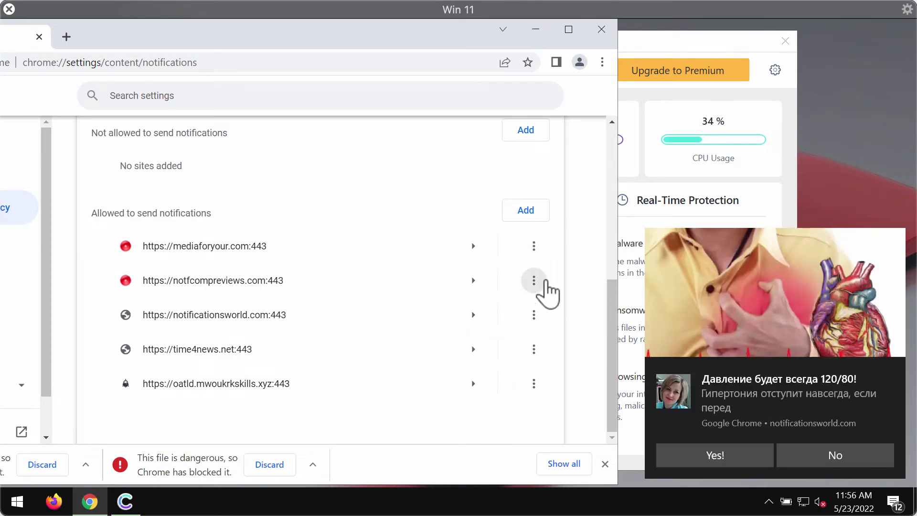
left_click(534, 315)
left_click(523, 366)
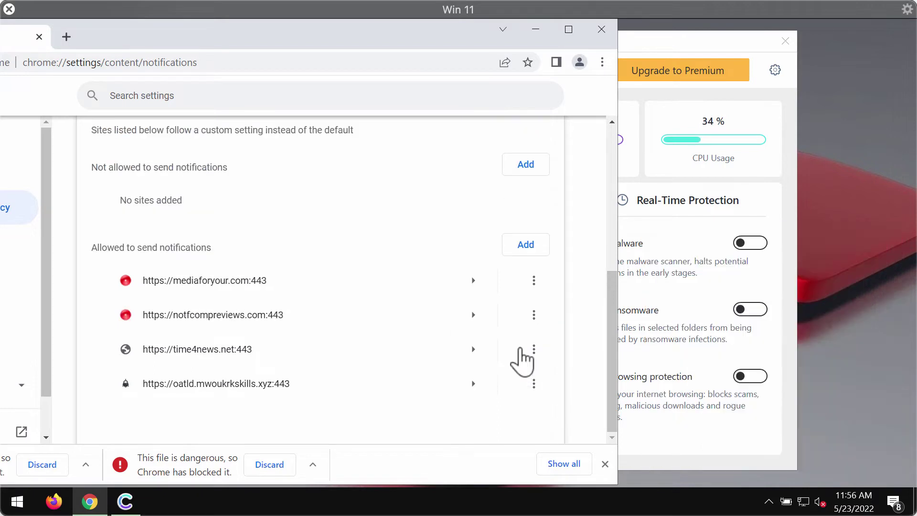
left_click(541, 289)
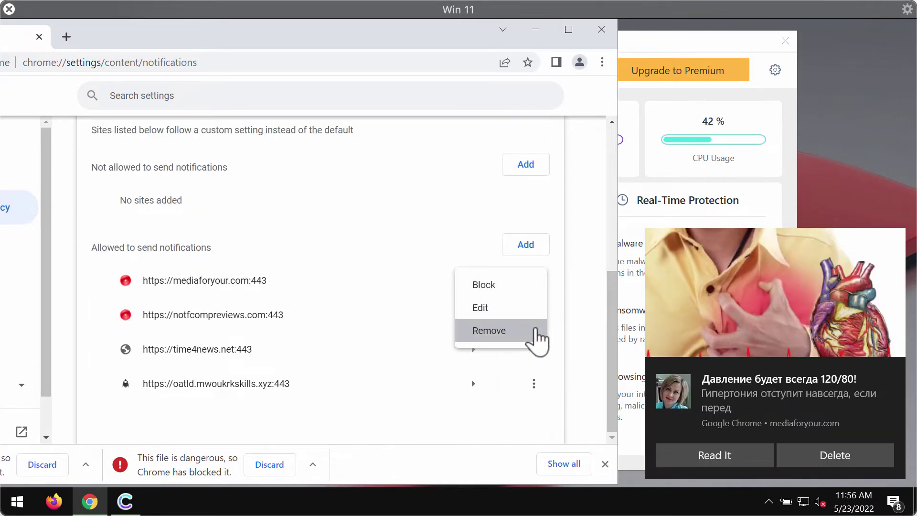
left_click(530, 333)
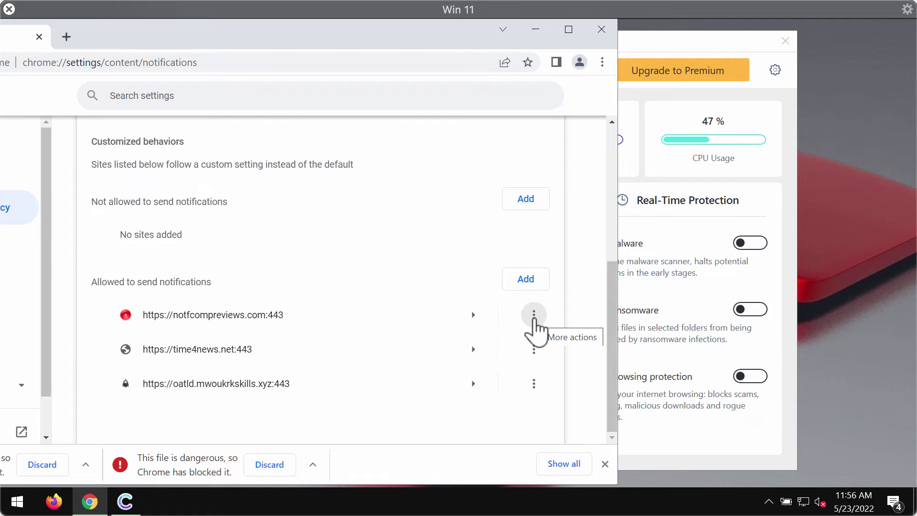
Step: Load the suggested combocleaner.com site and maximize the browser window
mouse_move(348, 55)
left_mouse_down()
mouse_move(606, 65)
mouse_move(597, 63)
left_mouse_up()
left_click(504, 75)
type("combocleaner.com")
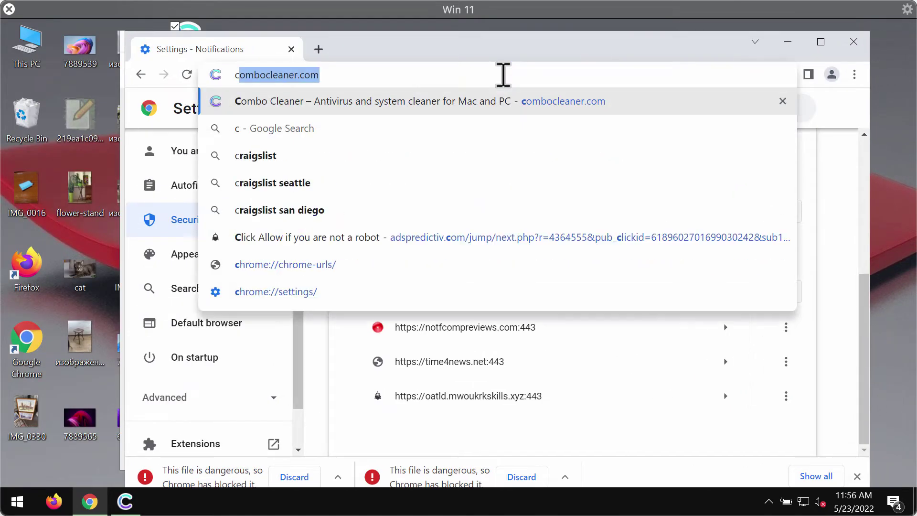
key("Return")
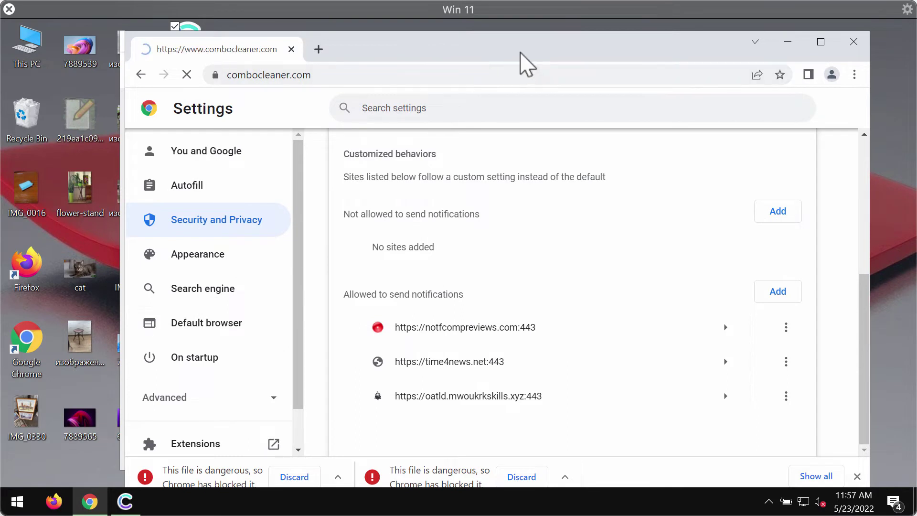
left_click_drag(521, 52, 513, 52)
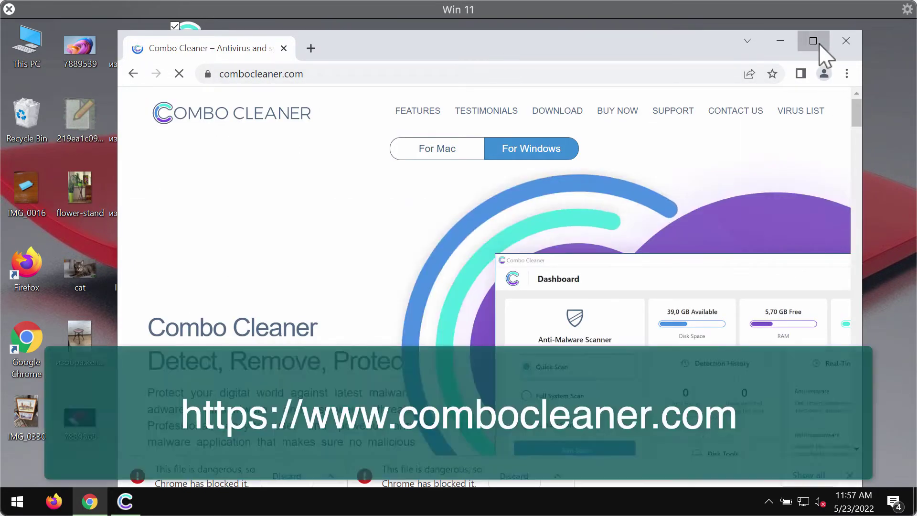
left_click(814, 41)
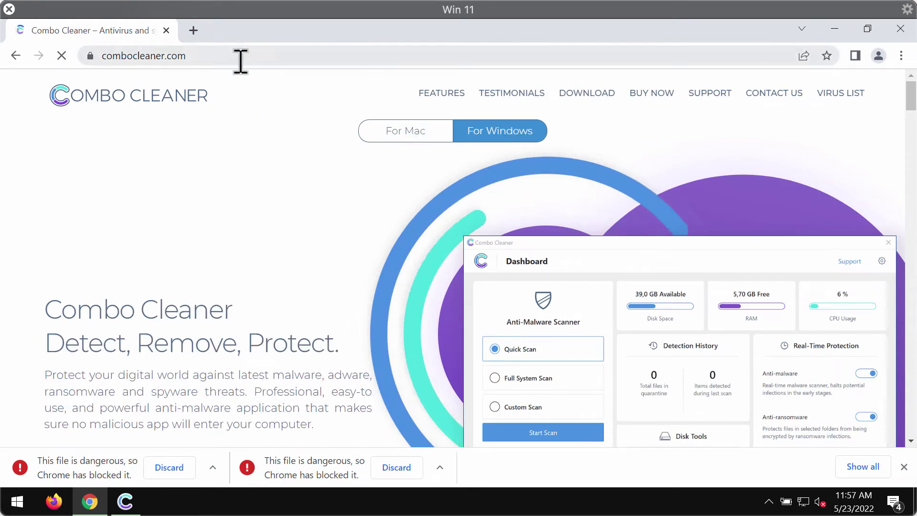
Step: Check the combocleaner.com address, then minimize Chrome to reveal Combo Cleaner
left_click(257, 59)
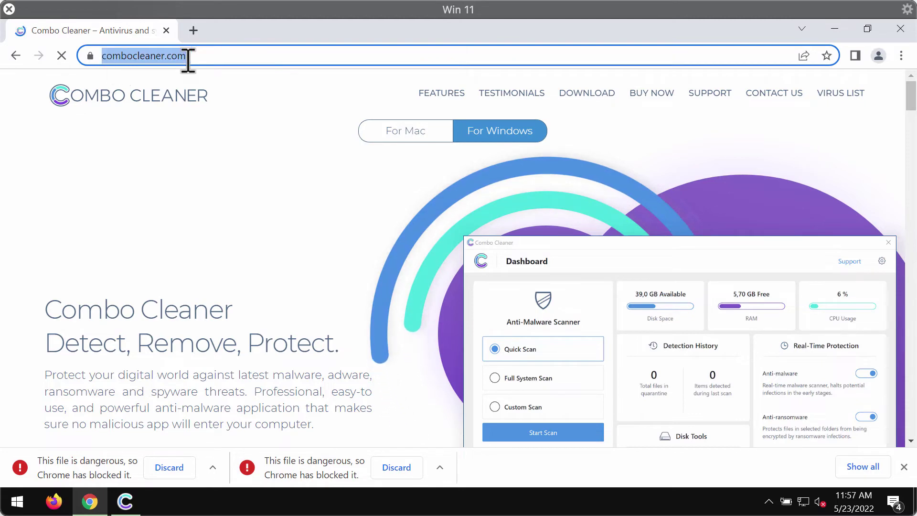
key("End")
left_click_drag(159, 59, 272, 62)
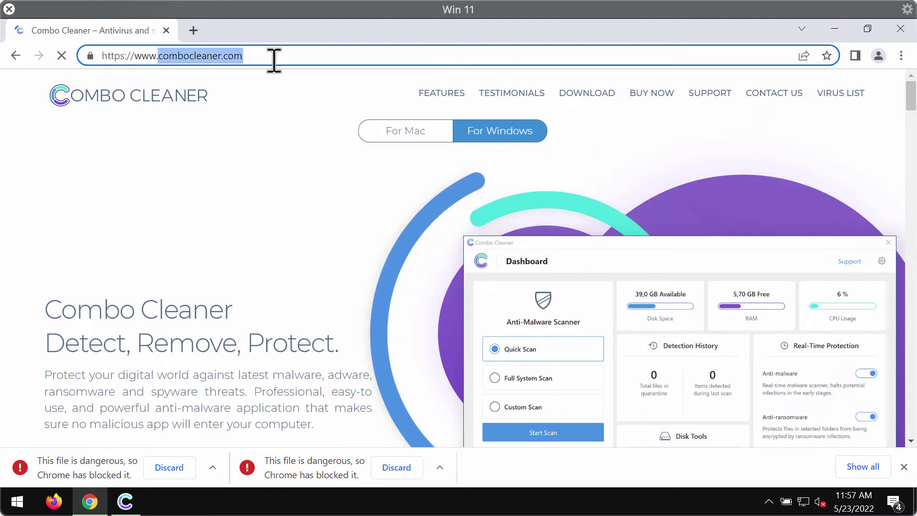
left_click(276, 61)
scroll(311, 208, "down", 2)
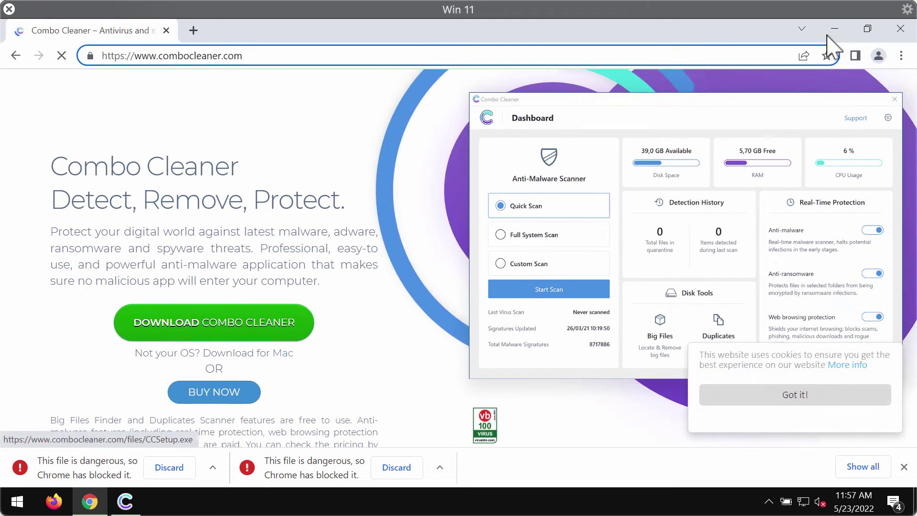
left_click(835, 29)
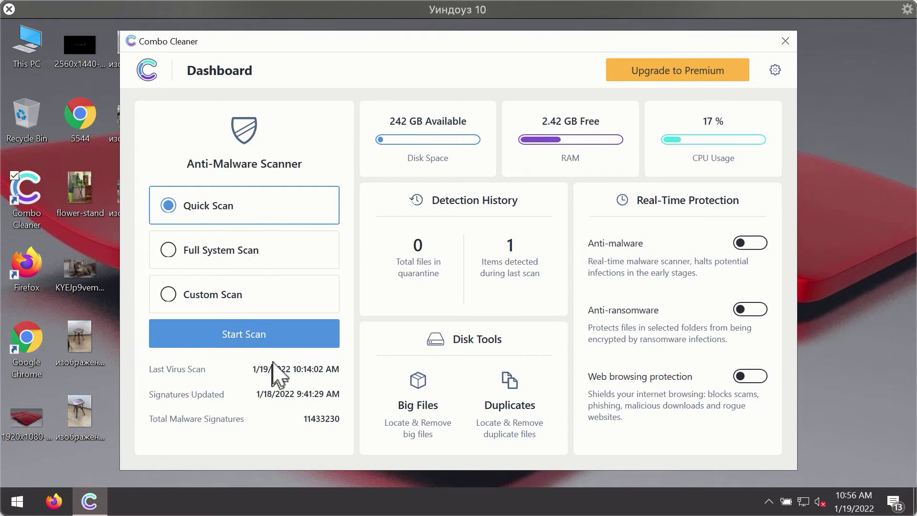
Step: Start Combo Cleaner's Quick Scan, then open Settings from the gear icon
left_click(274, 339)
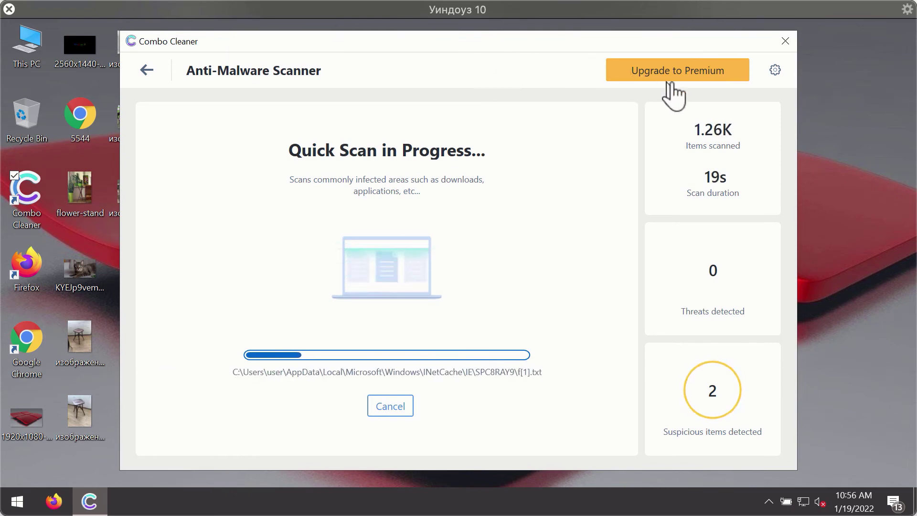
left_click(774, 71)
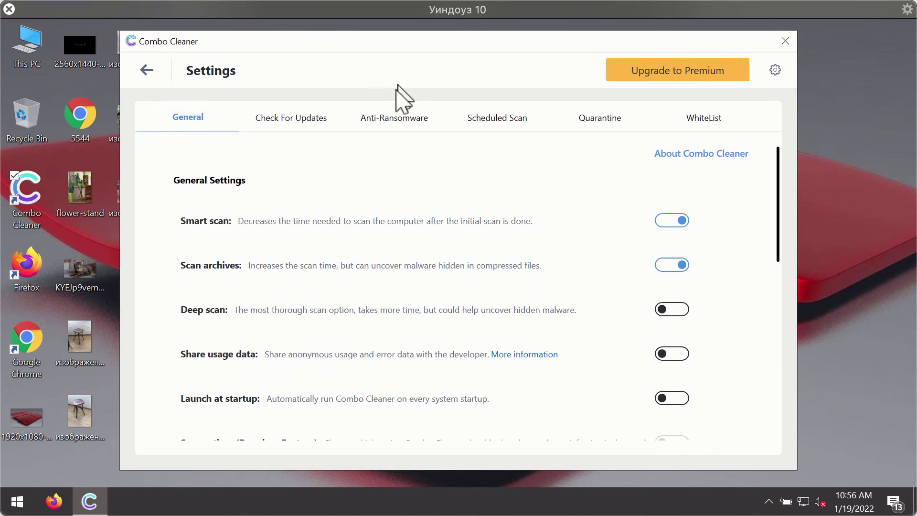
Step: View the Anti-Ransomware section of Combo Cleaner's Settings
left_click(393, 122)
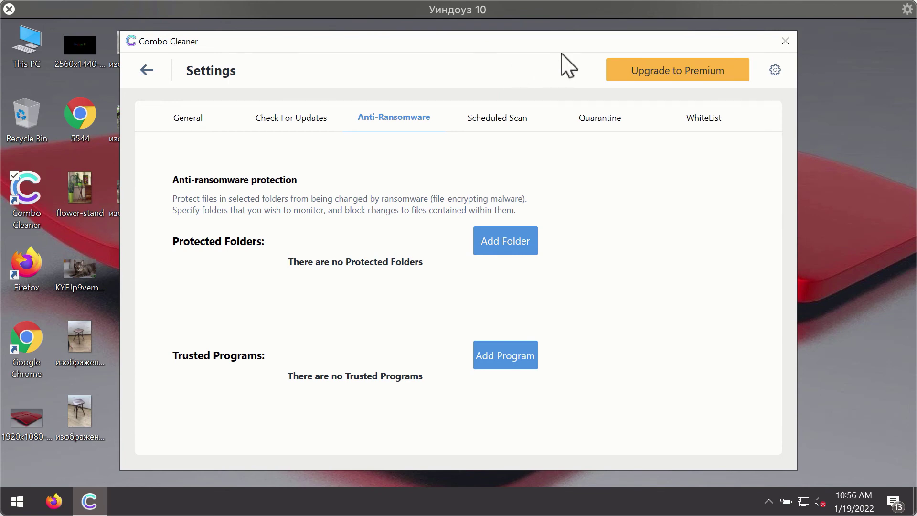
Step: Return to the dashboard, open the running Quick Scan, and cancel it, confirming Yes
left_click(146, 70)
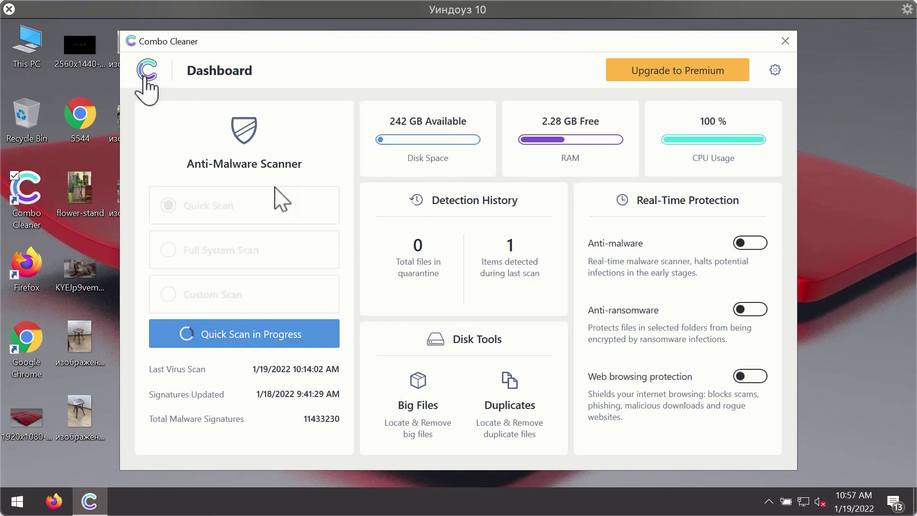
left_click(277, 346)
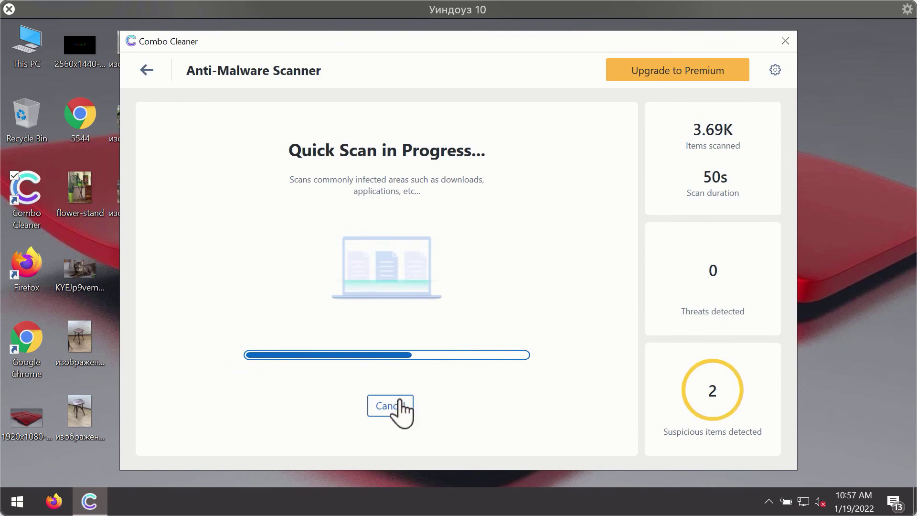
left_click(400, 406)
left_click(438, 328)
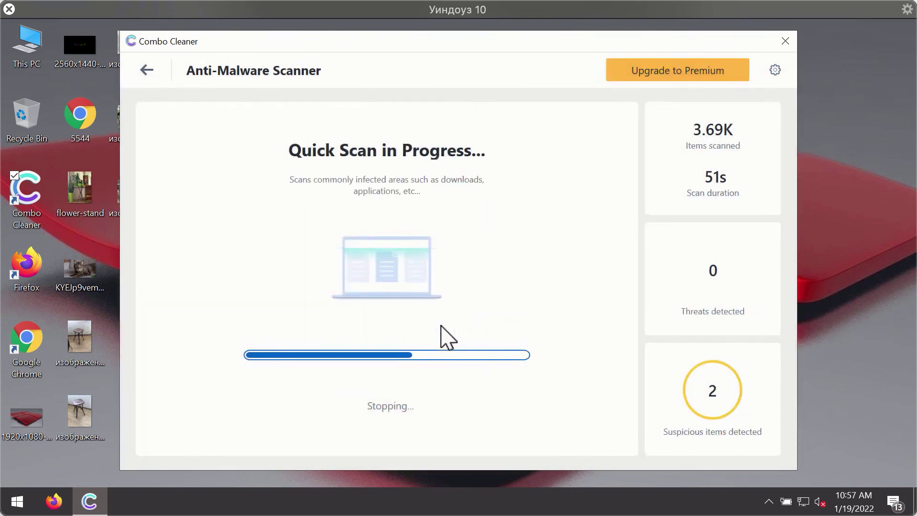